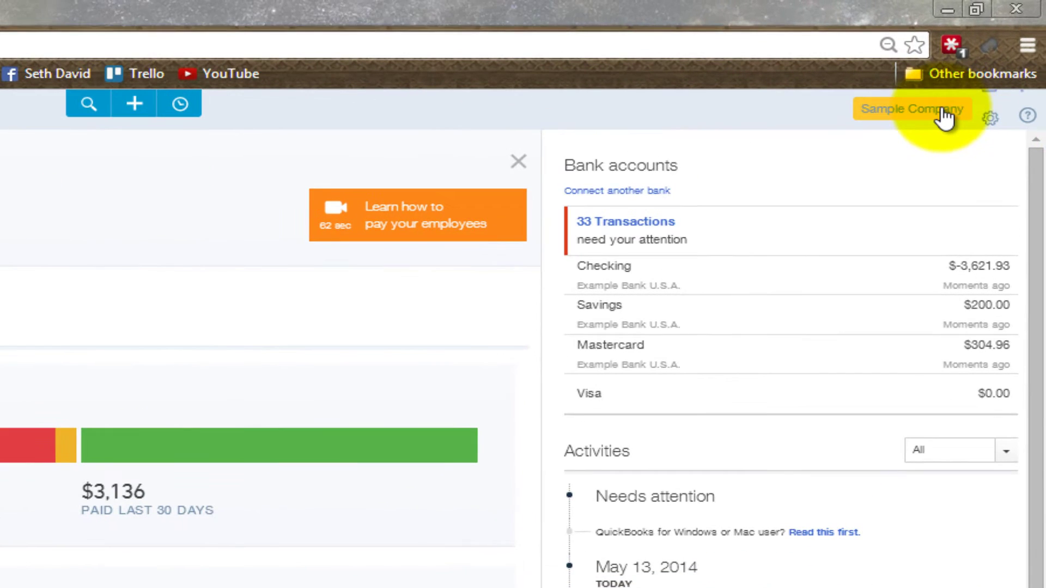
Open the company gear menu to reach the Export Data overview.
left_click(955, 102)
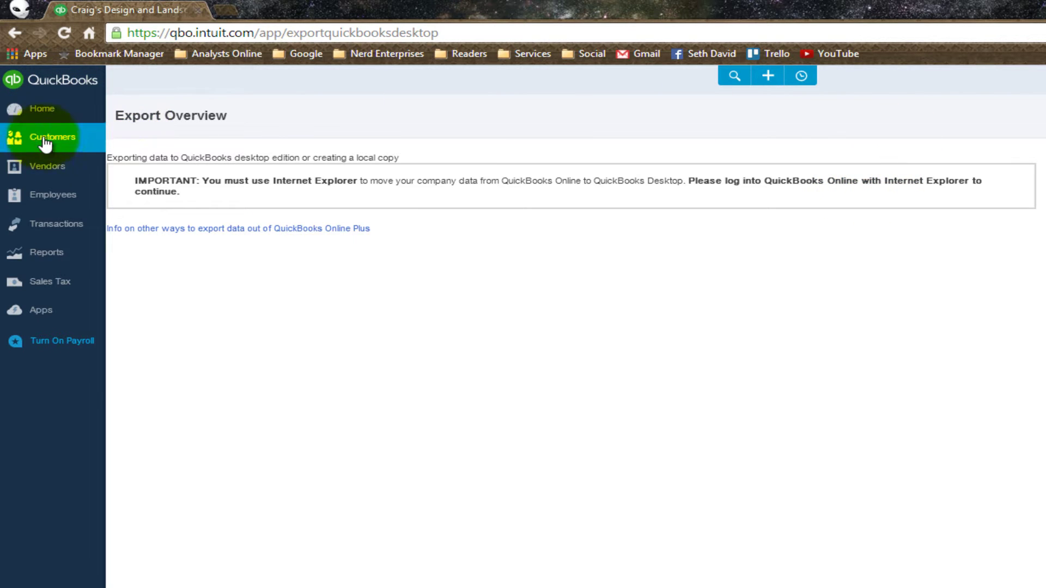
Run the General Ledger report from Accountant Reports in the All Reports list.
left_click(46, 253)
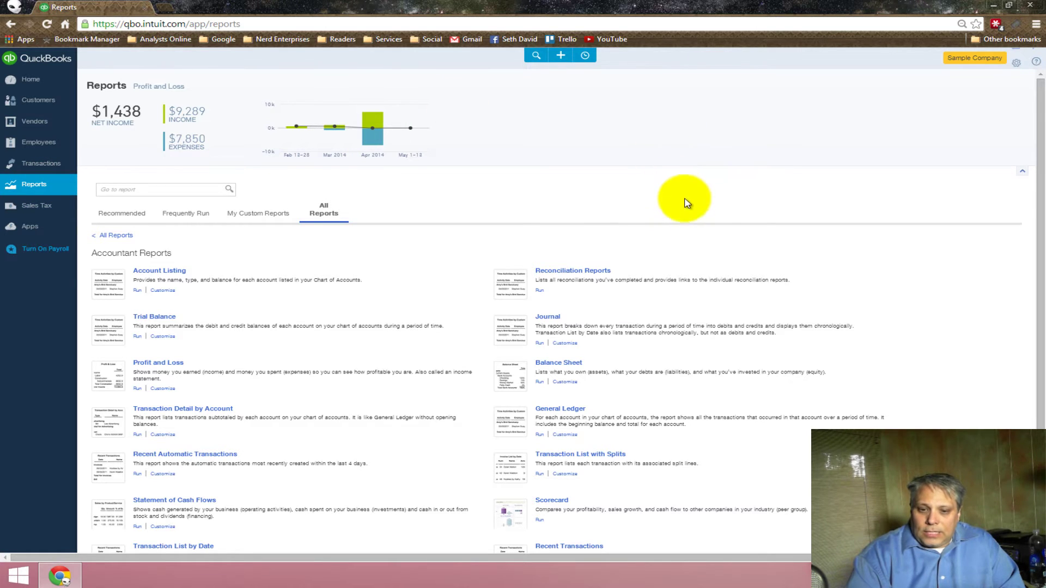
scroll(686, 203, "down", 1)
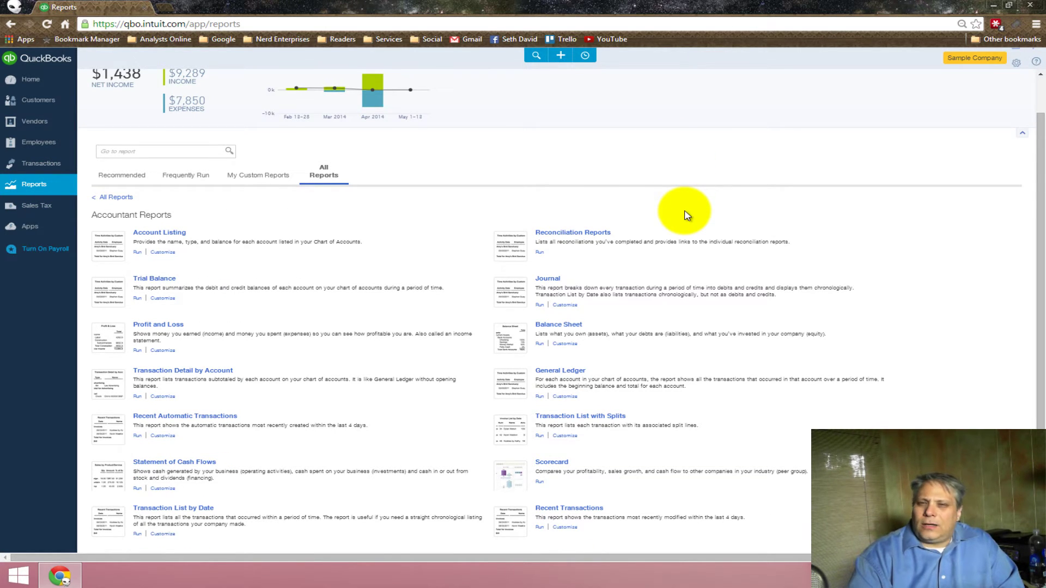
mouse_move(535, 319)
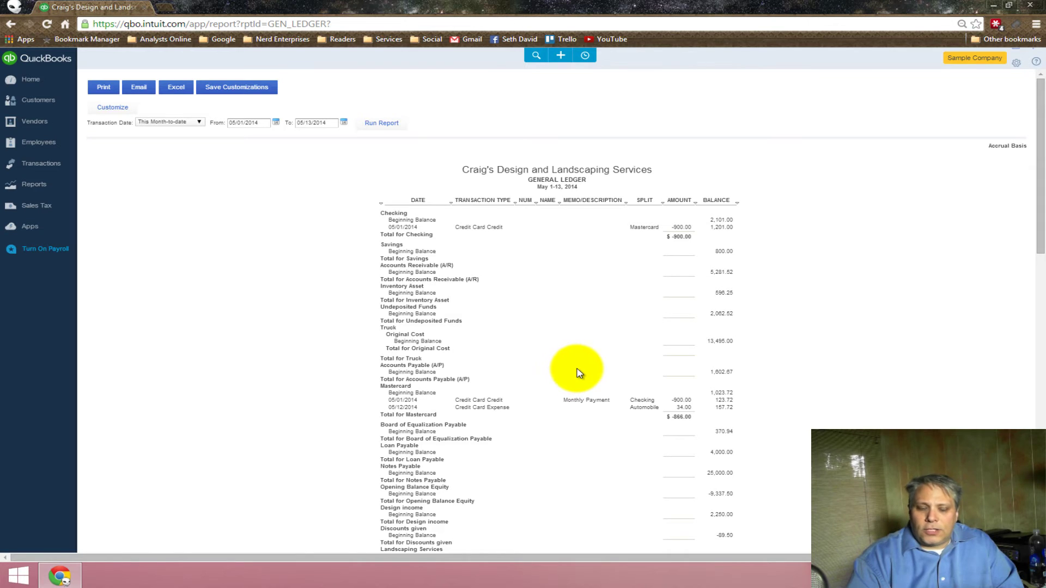
Rerun the General Ledger for All Dates and scroll through the transactions.
left_click(199, 123)
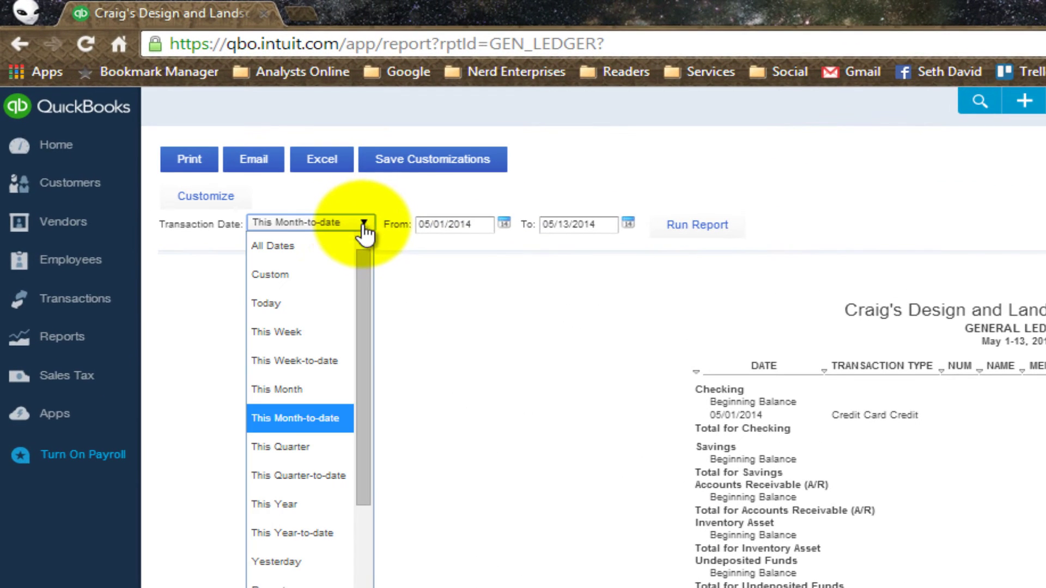
left_click(269, 251)
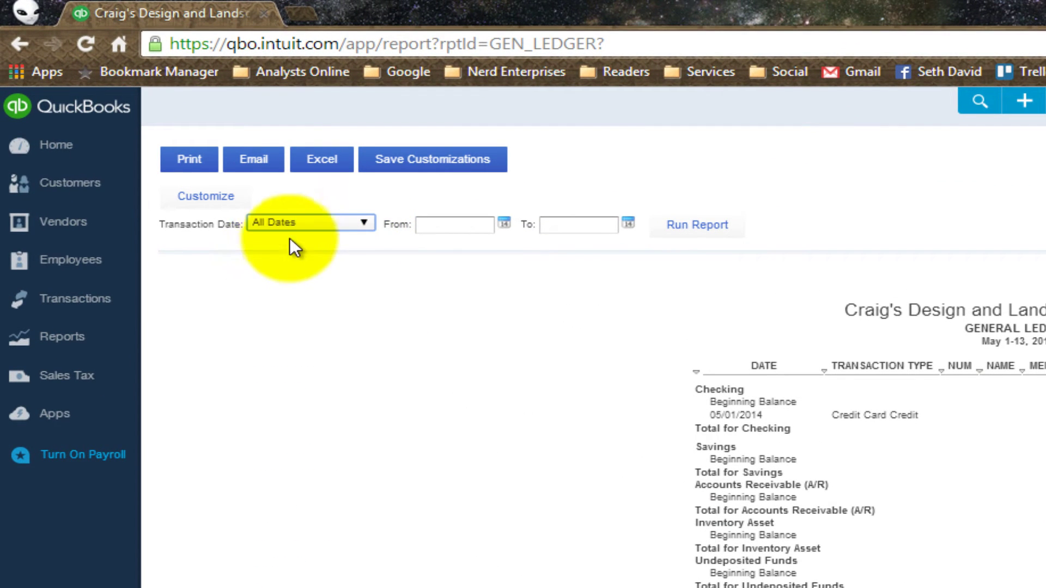
left_click(698, 225)
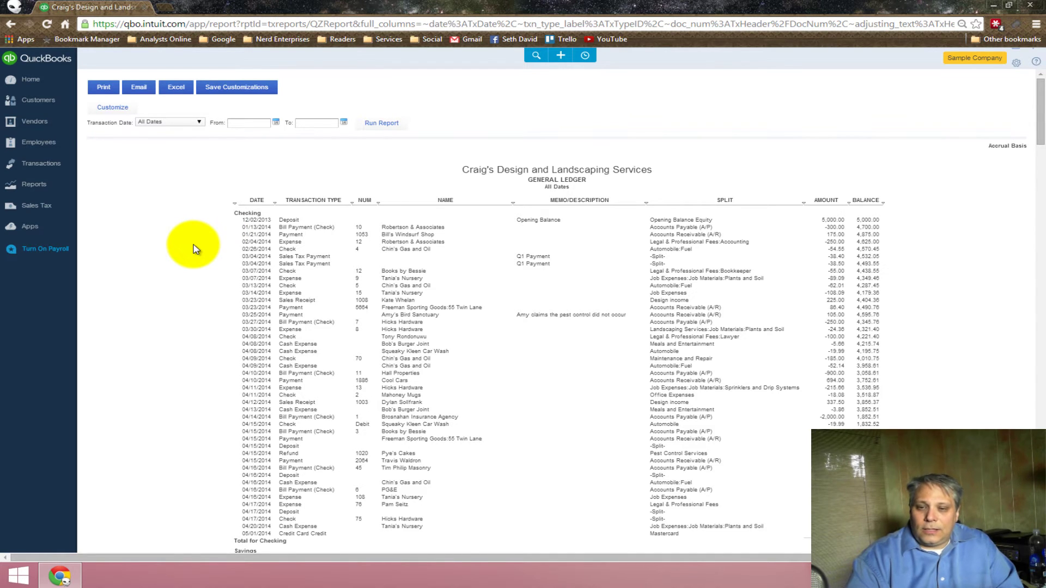
scroll(161, 281, "down", 7)
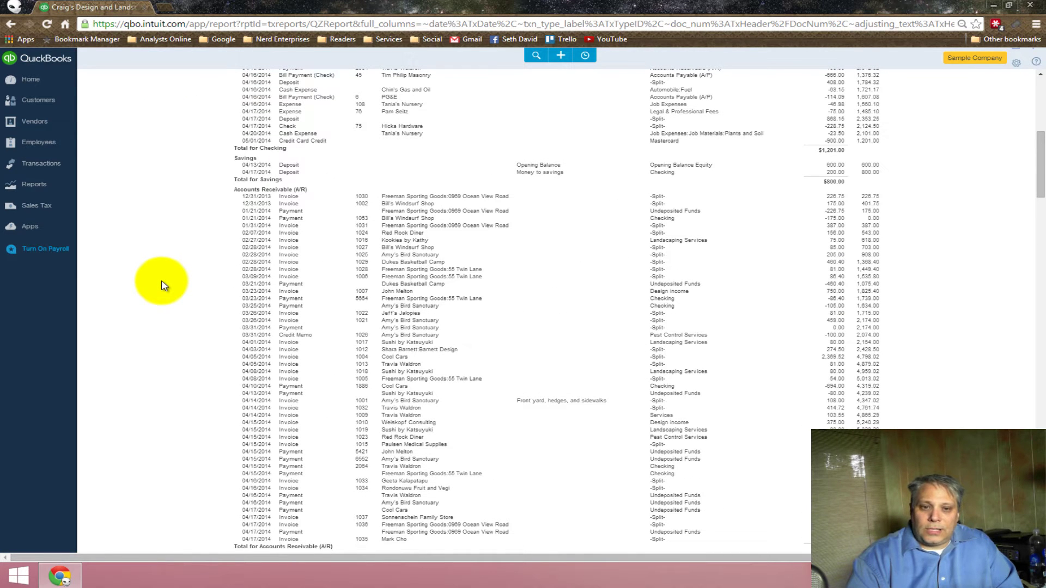
scroll(162, 282, "up", 7)
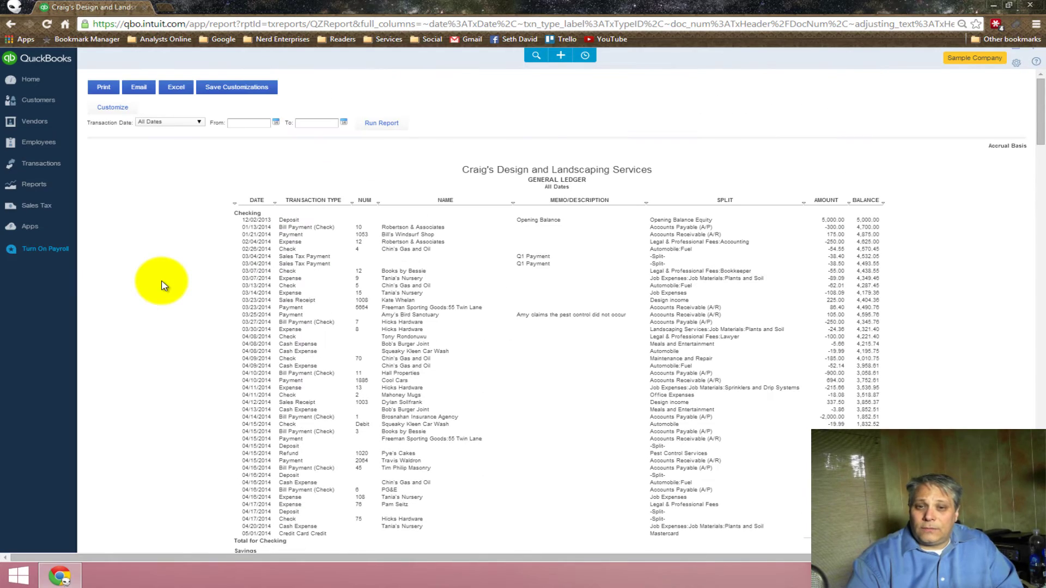
scroll(163, 285, "down", 5)
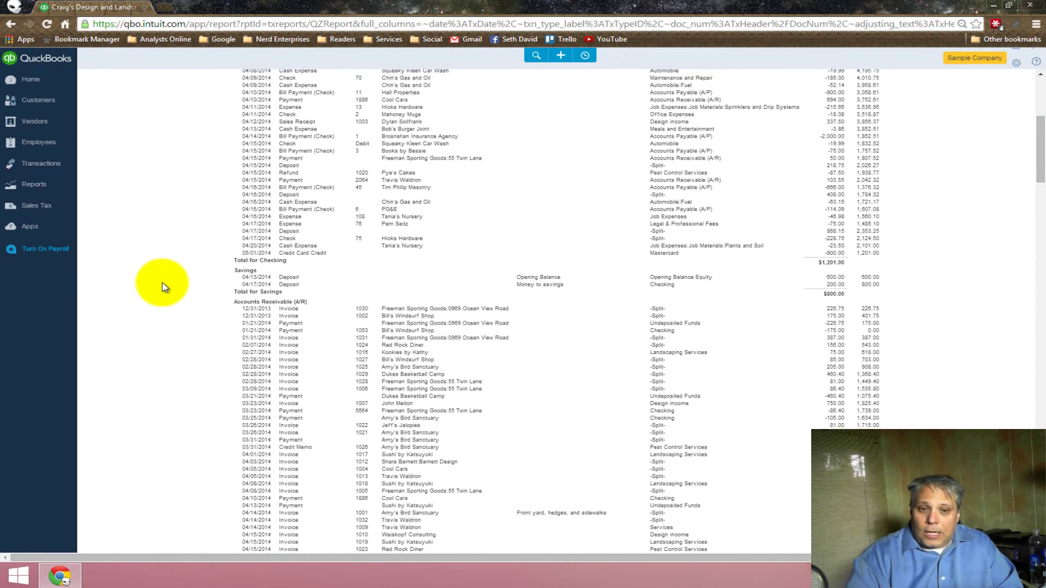
scroll(165, 289, "down", 3)
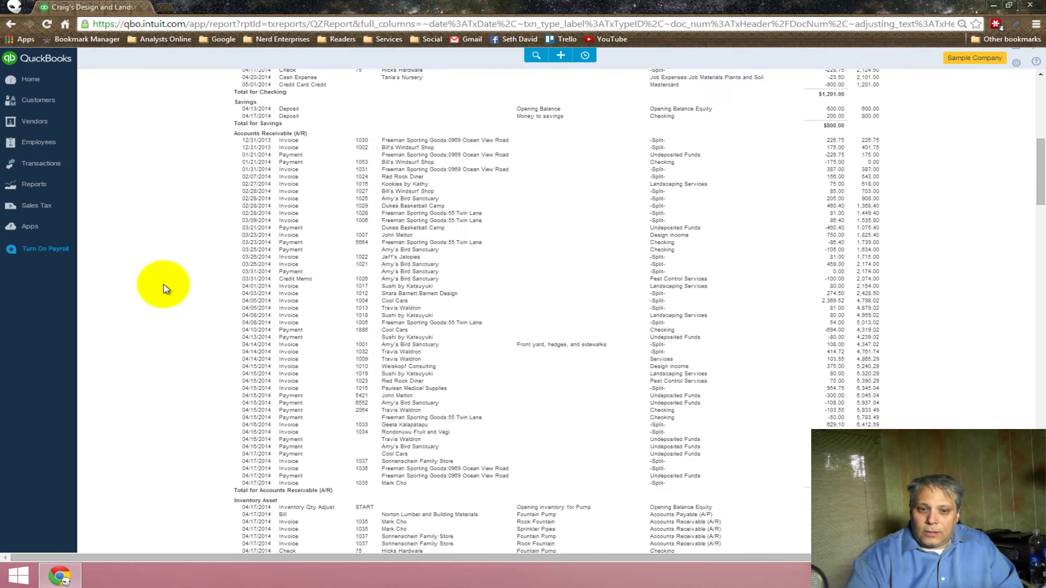
Check the 01/21/2014 payment, then export the General Ledger to Excel as report1.xls.
left_click(489, 165)
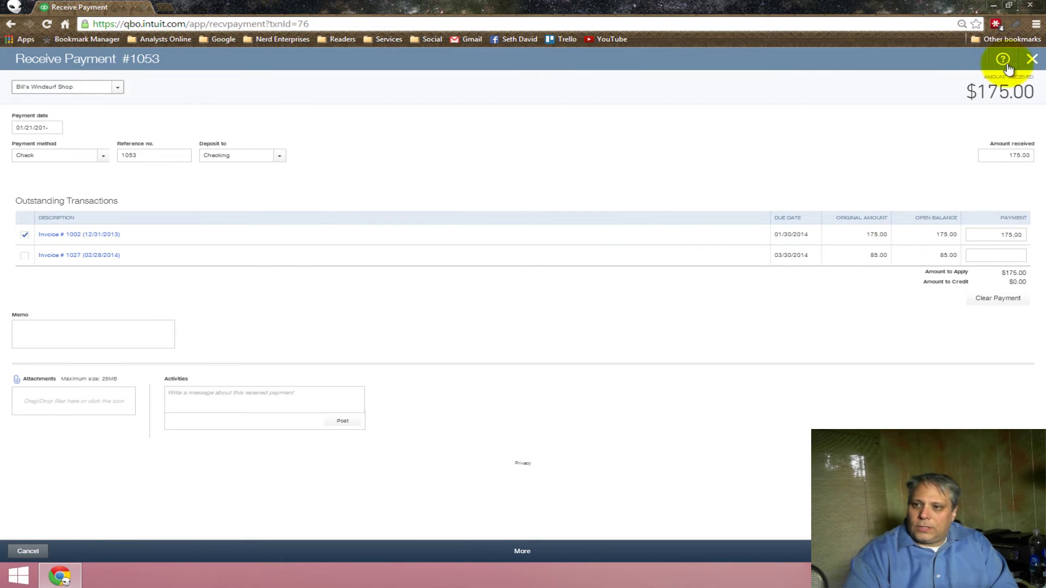
left_click(1032, 59)
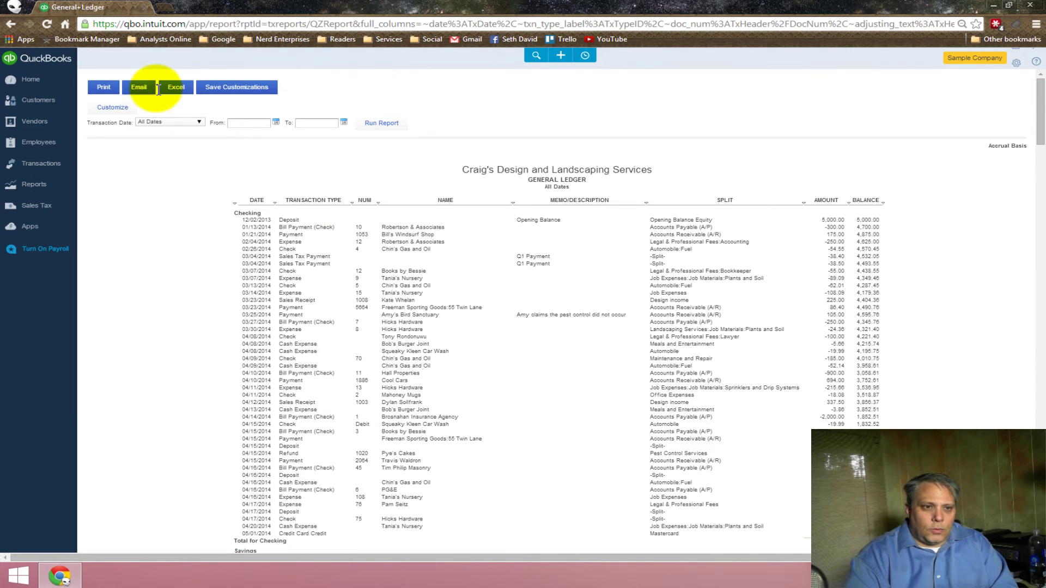
left_click(176, 88)
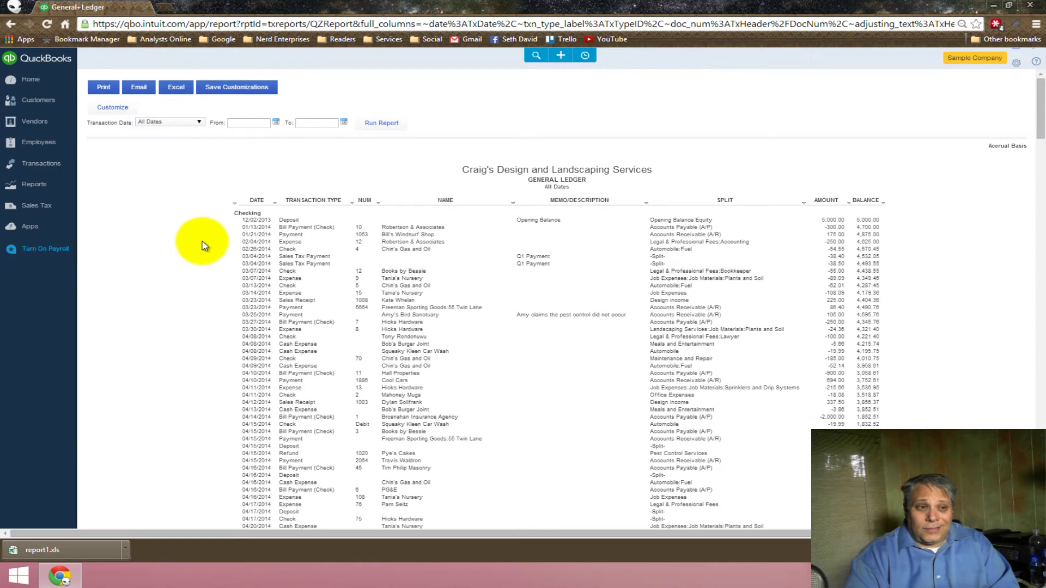
Open the Customers list from Reports and export it to Excel as customer.xls.
left_click(30, 186)
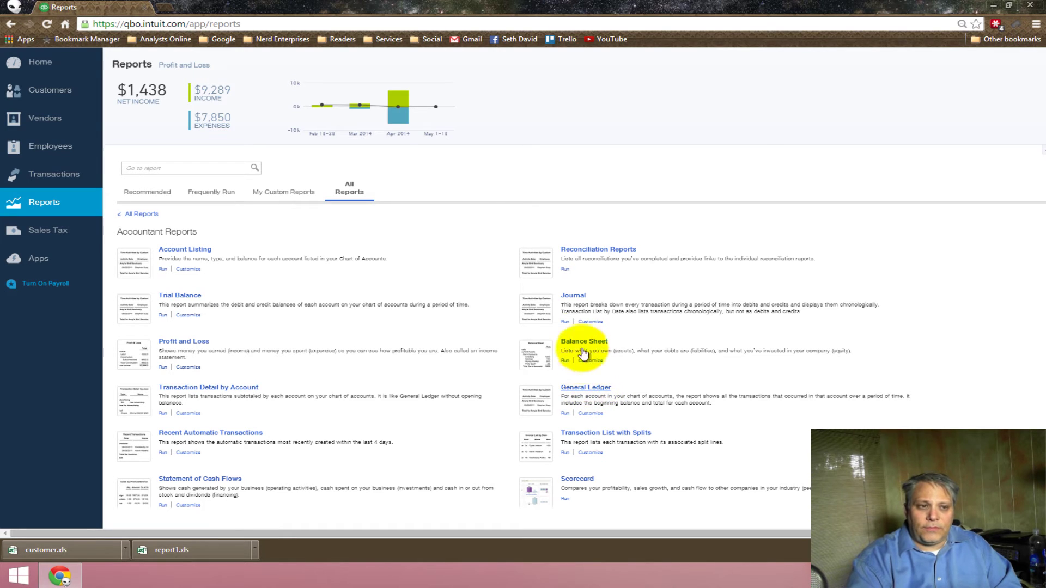
left_click(60, 92)
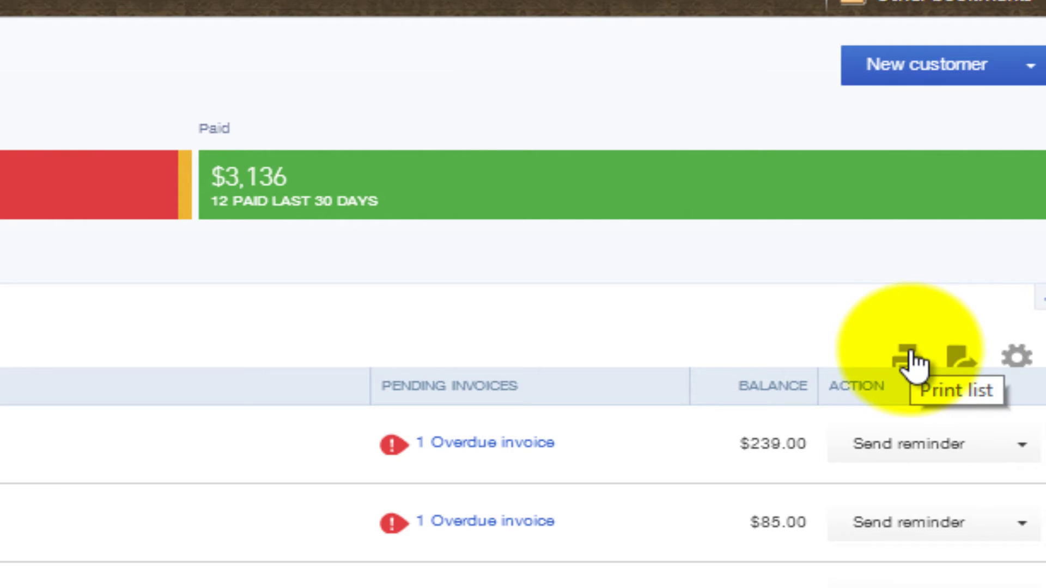
left_click(963, 370)
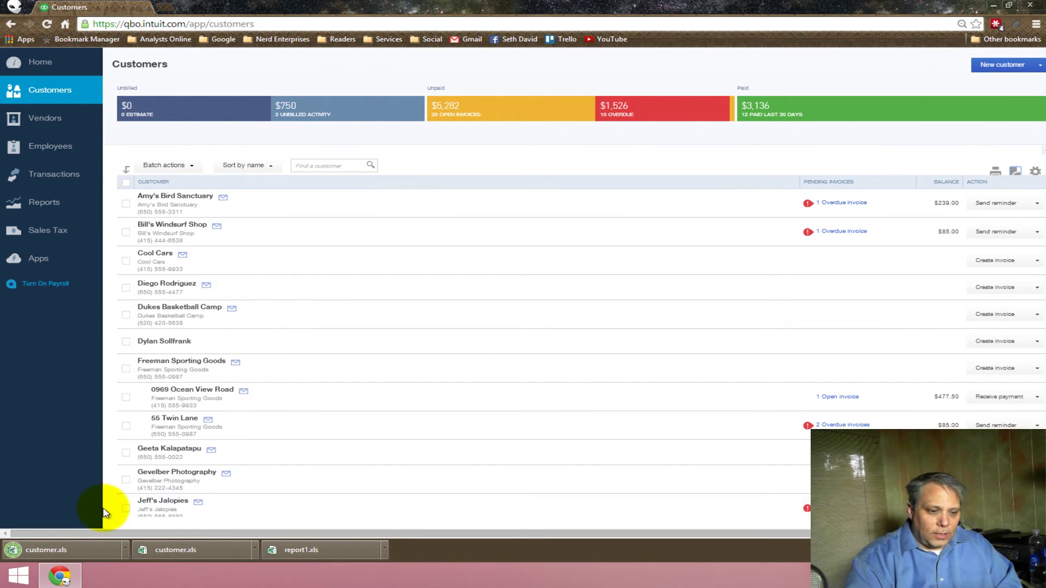
Open customer.xls, autofit all columns, review the first customer's row, and close without saving.
left_click(88, 547)
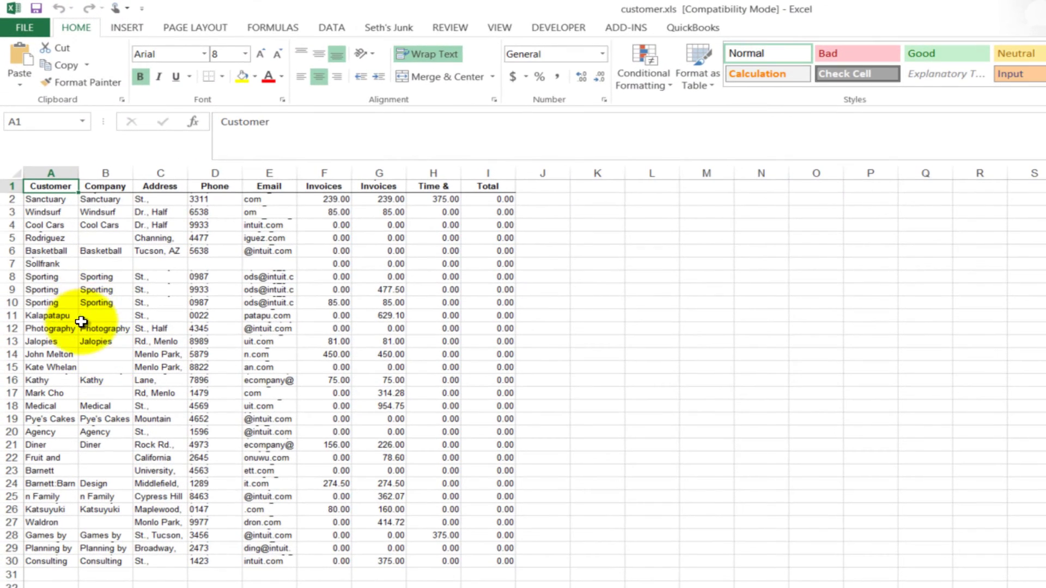
left_click(17, 173)
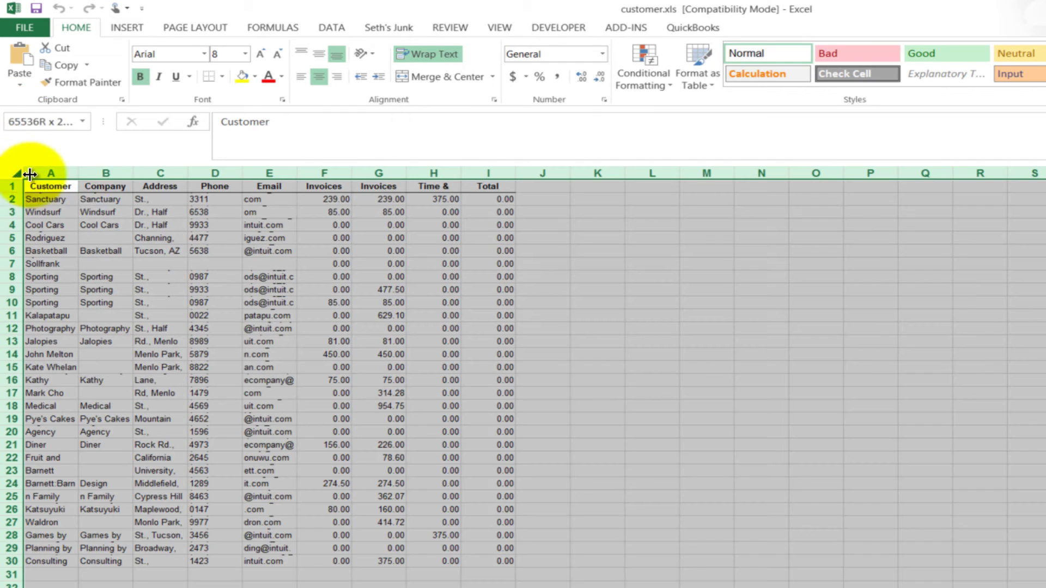
double_click(79, 172)
left_click(105, 198)
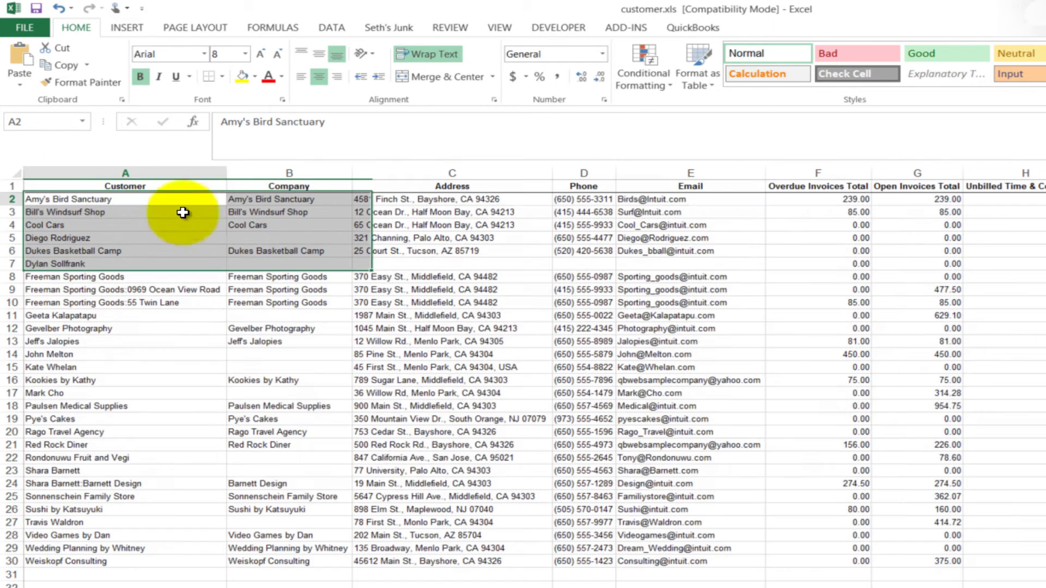
left_click(273, 201)
key("Right")
key("Right")
key("Right")
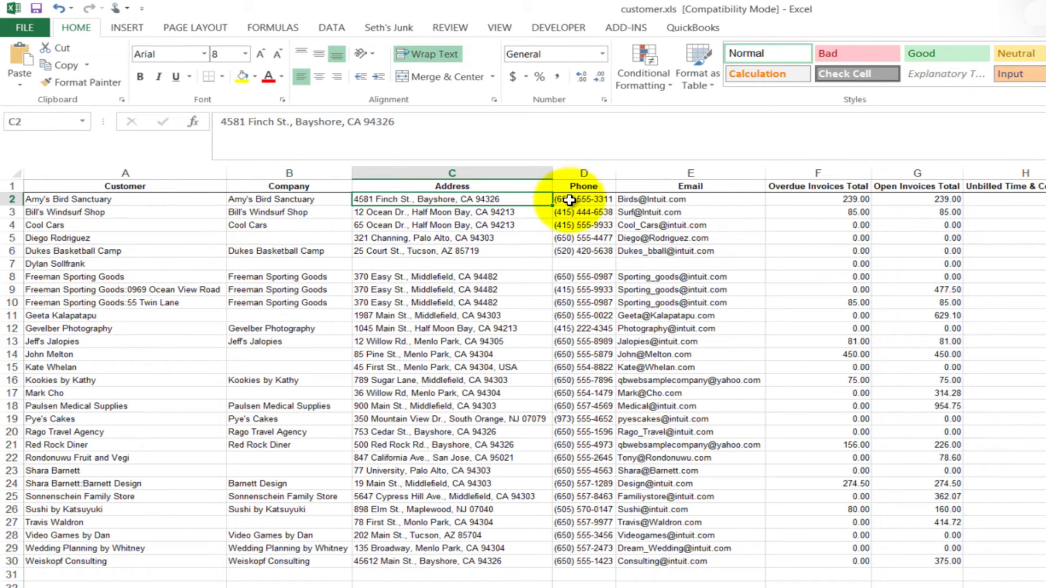
left_click(858, 202)
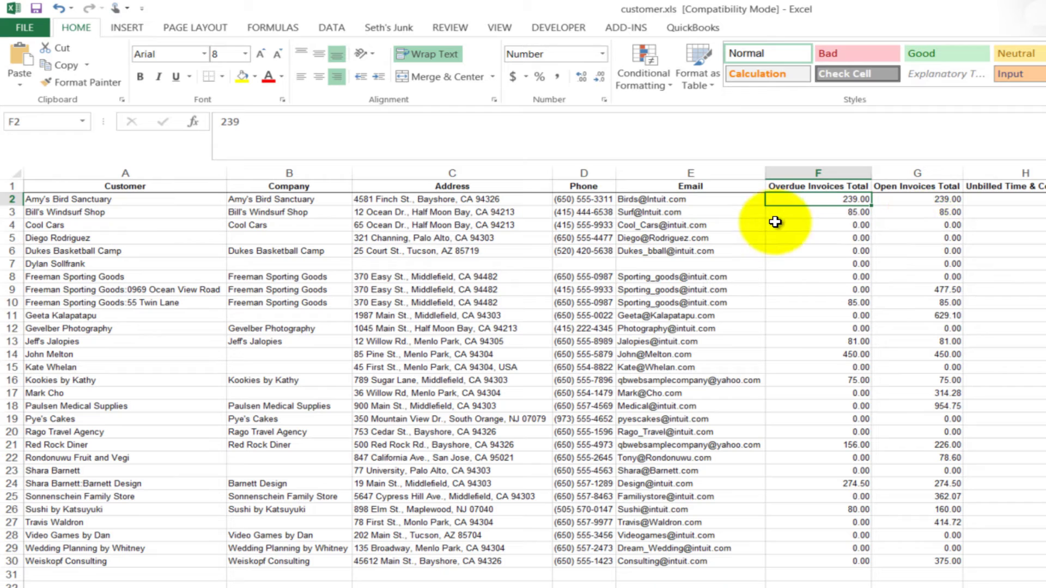
key("alt+F4")
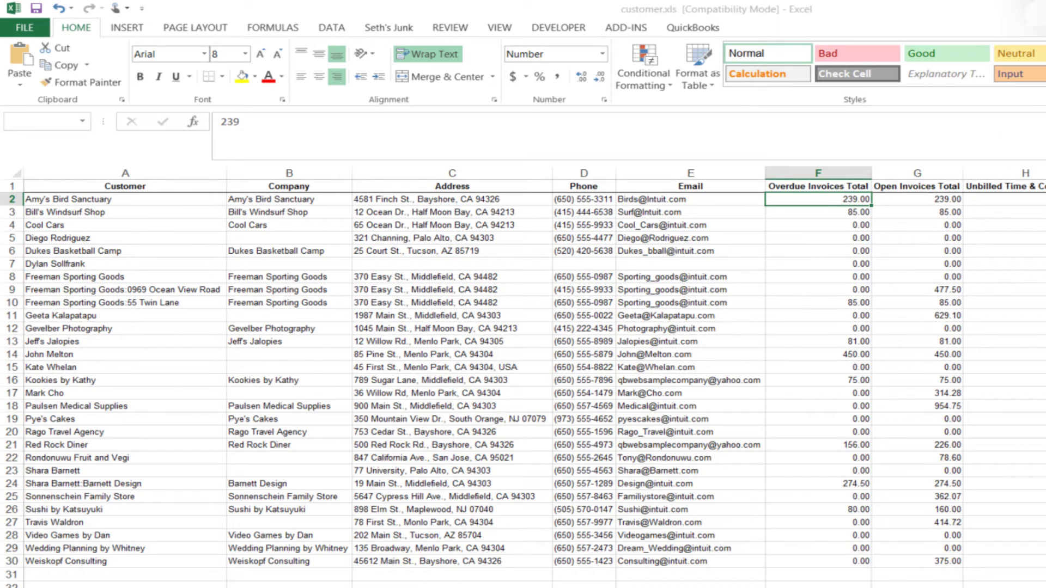
left_click(727, 412)
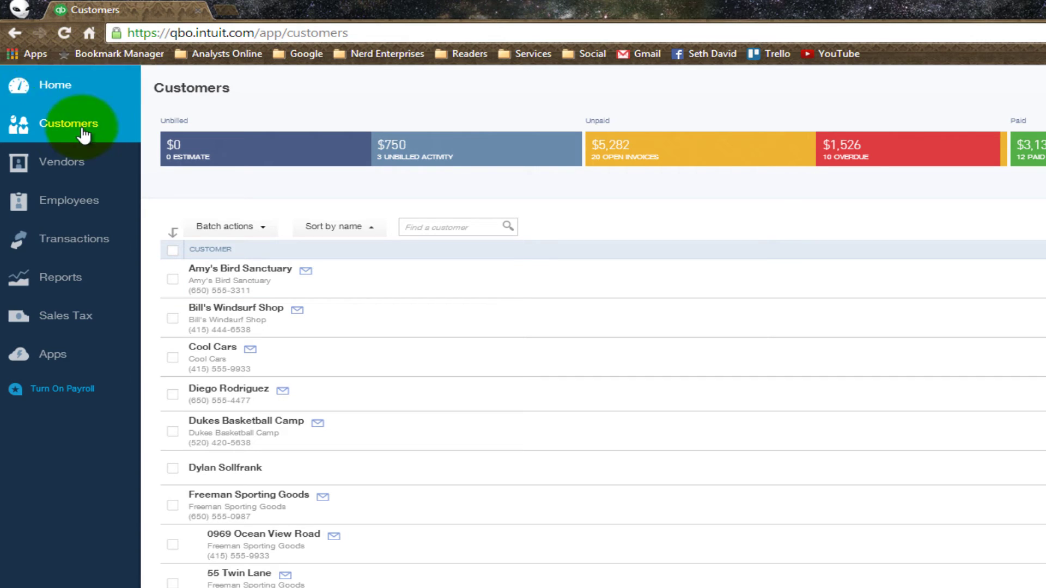
Export the Vendors list to Excel and open the downloaded vendor.xls.
left_click(61, 162)
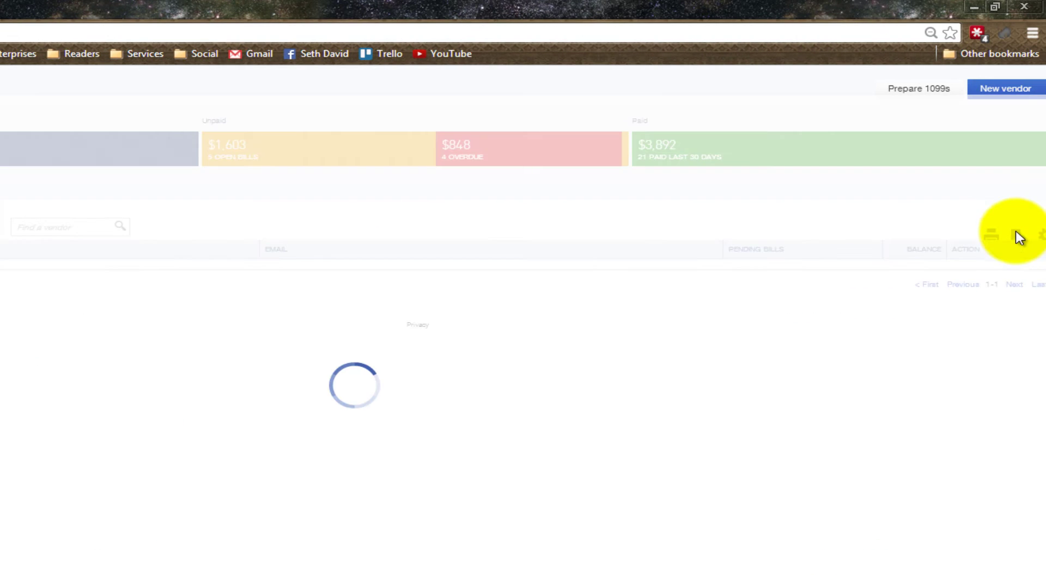
left_click(1002, 240)
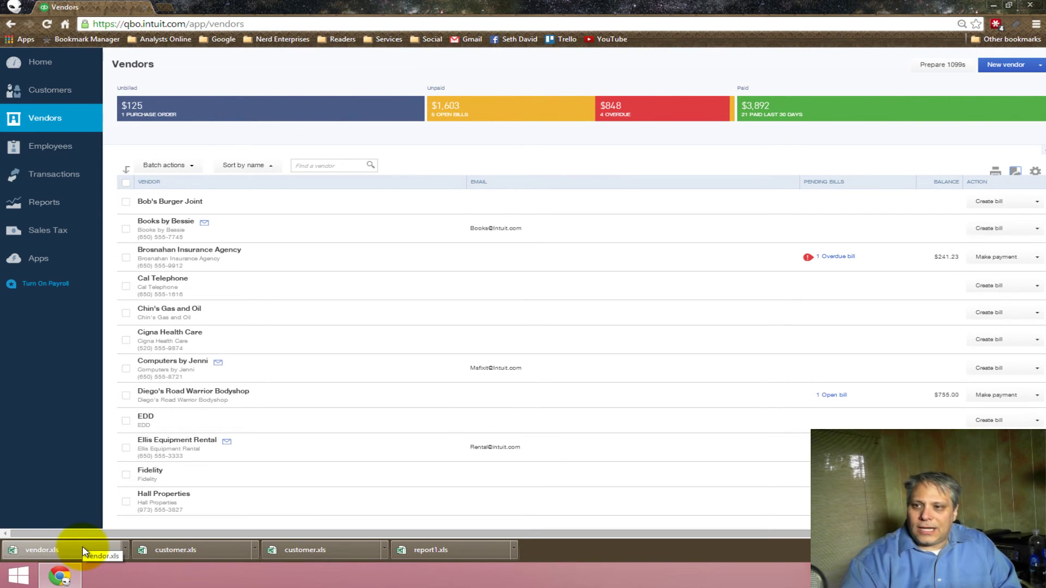
left_click(86, 549)
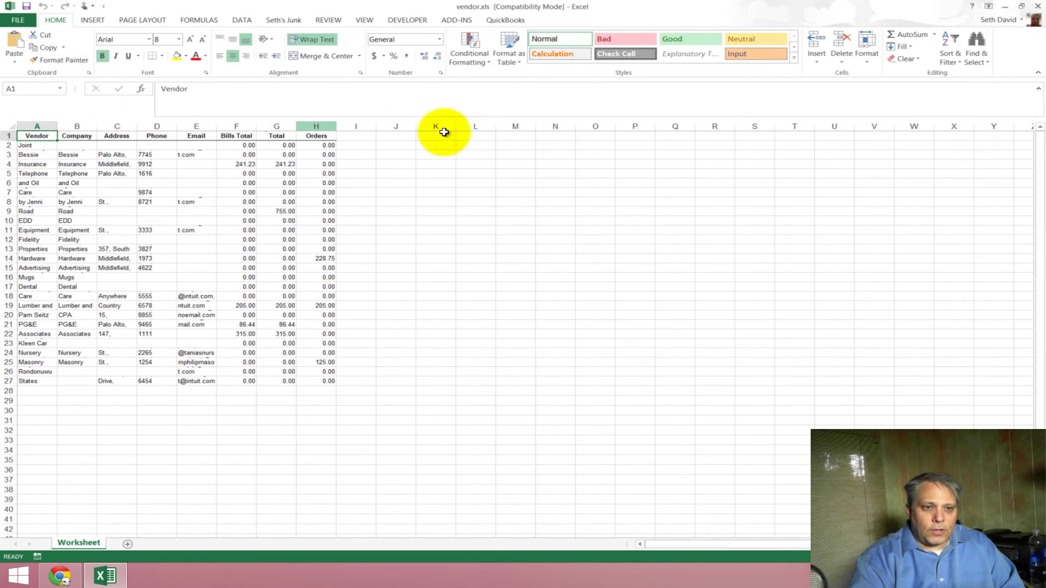
Close the vendor.xls Excel window to bring back the QuickBooks Employees page.
left_click(1038, 6)
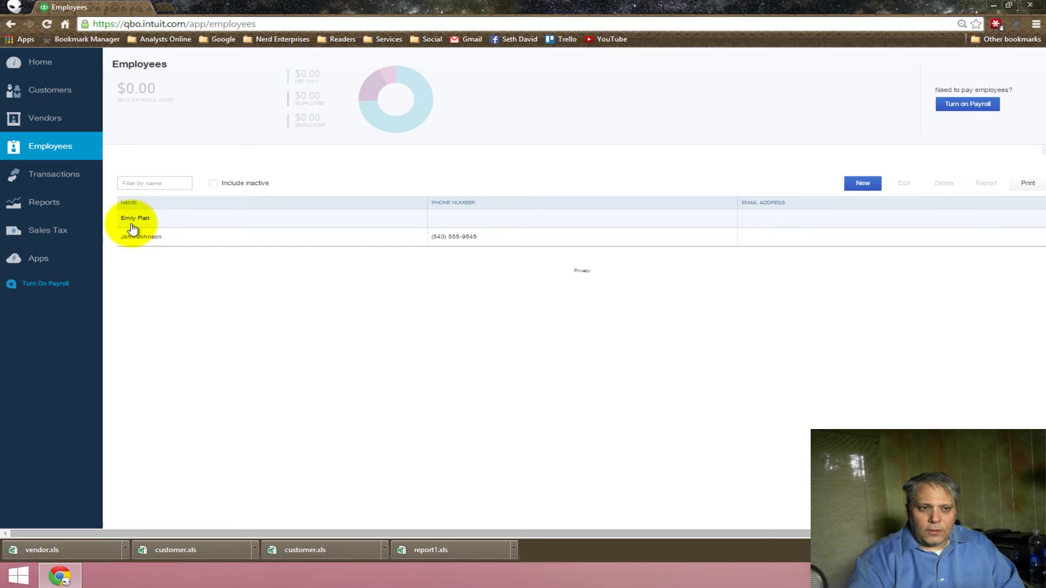
left_click(34, 205)
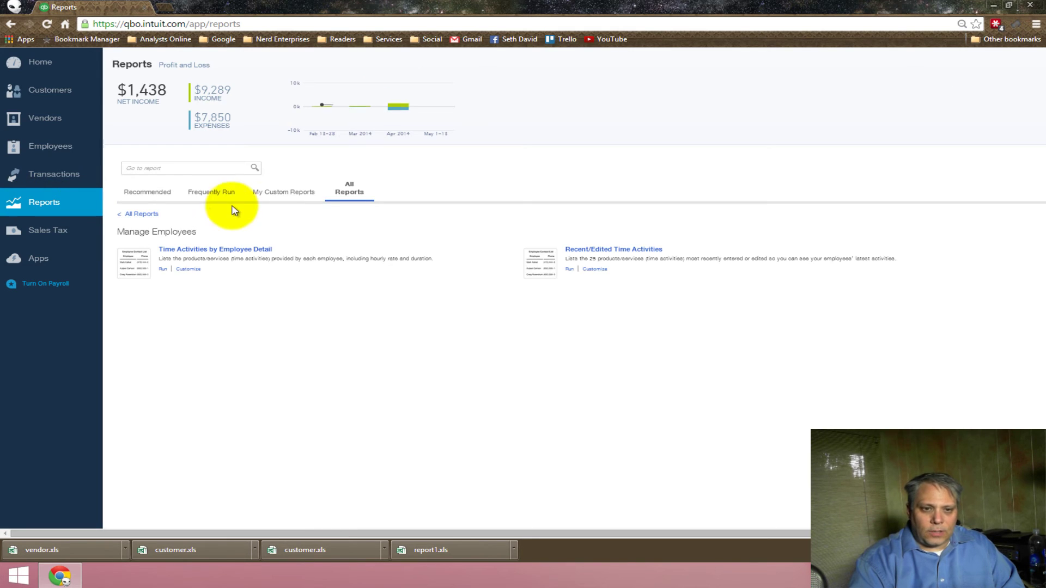
left_click(134, 215)
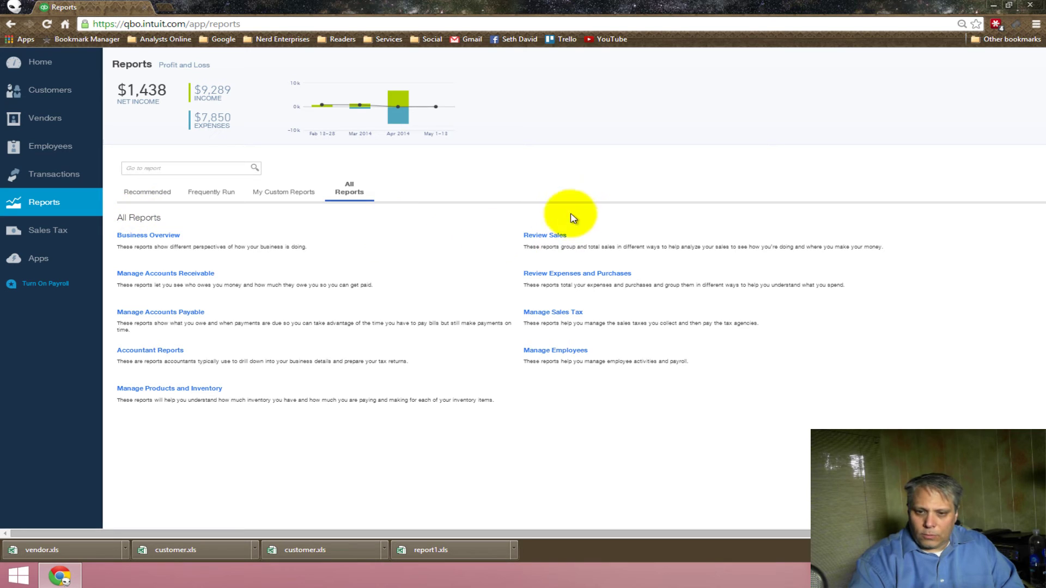
left_click(544, 353)
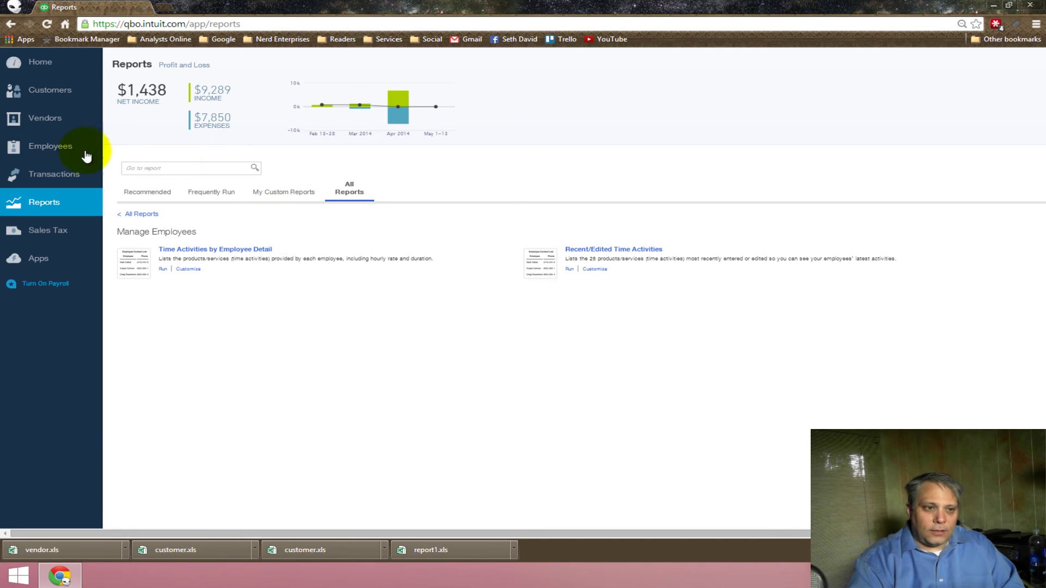
left_click(40, 152)
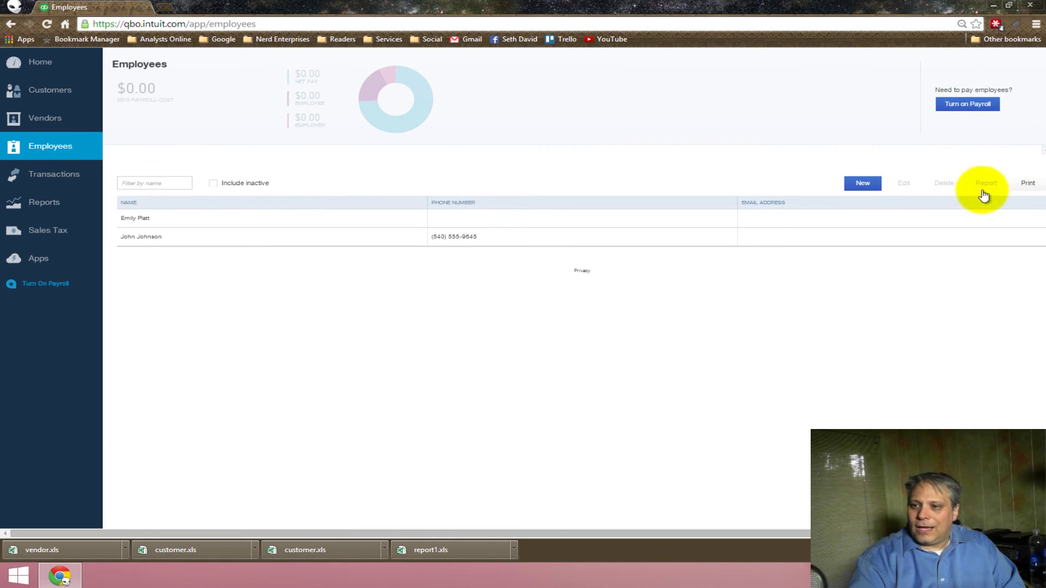
left_click(1028, 184)
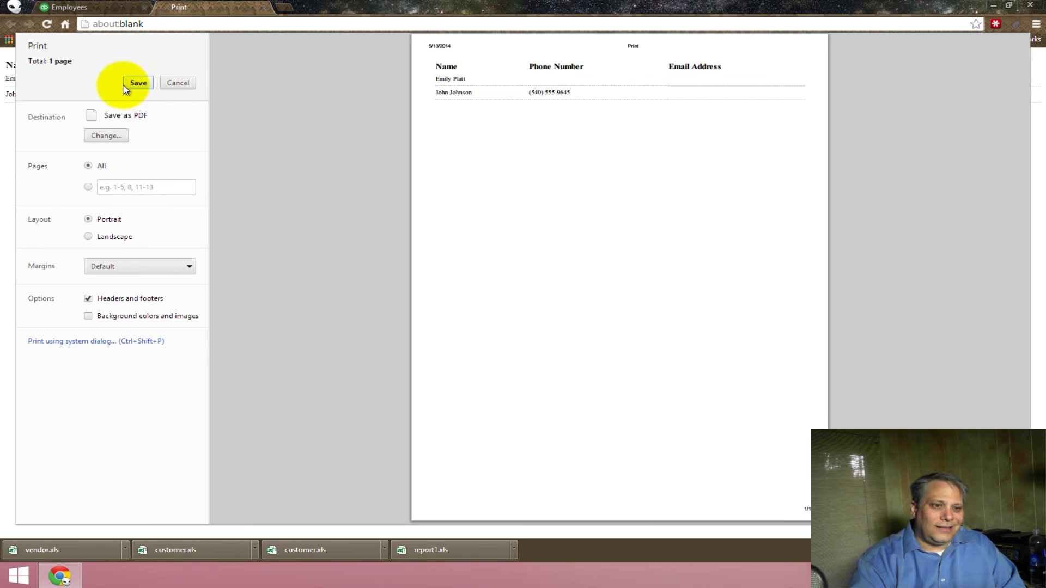
left_click(105, 137)
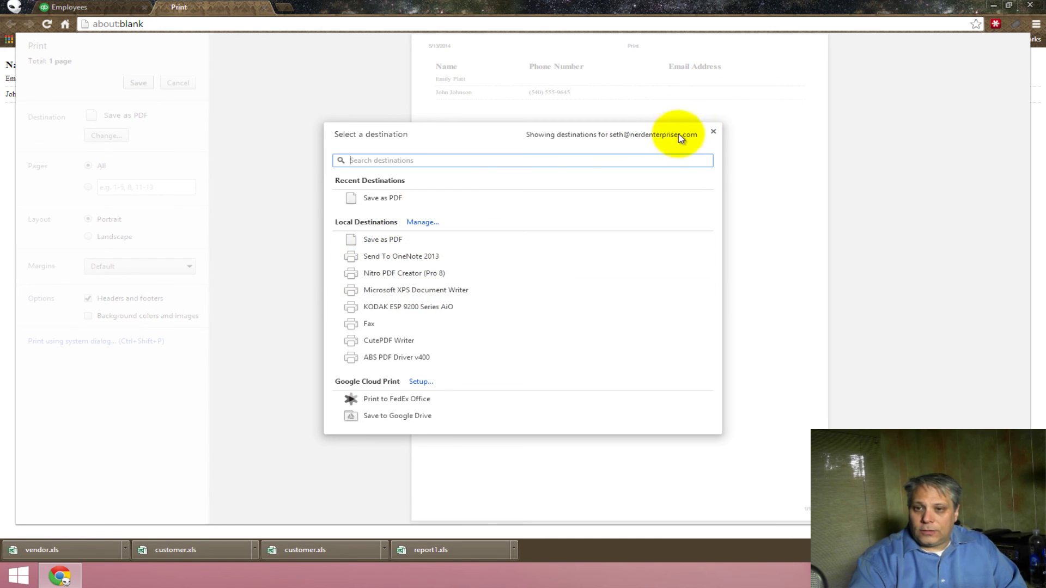
left_click(713, 132)
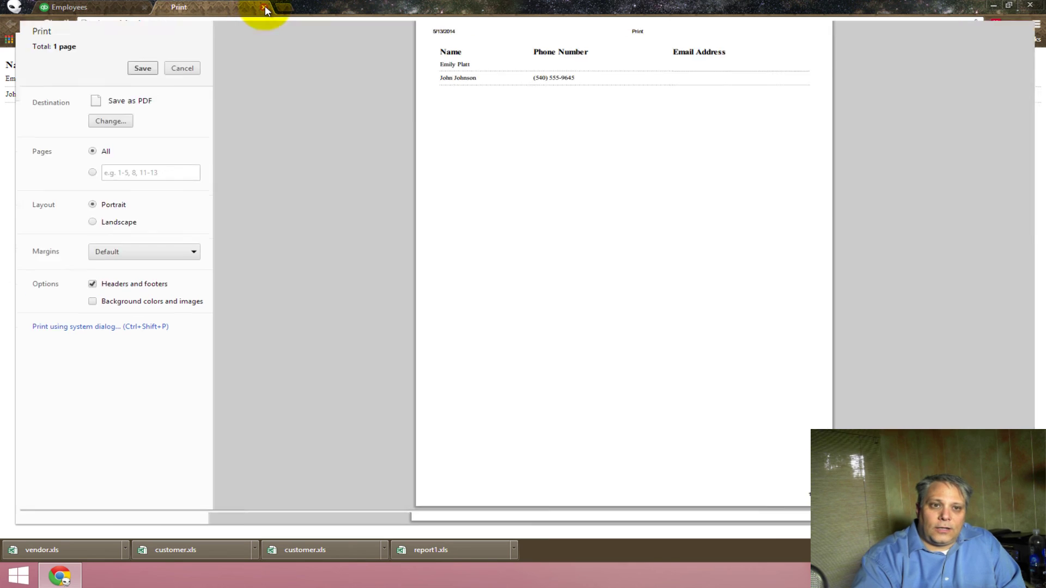
left_click(262, 10)
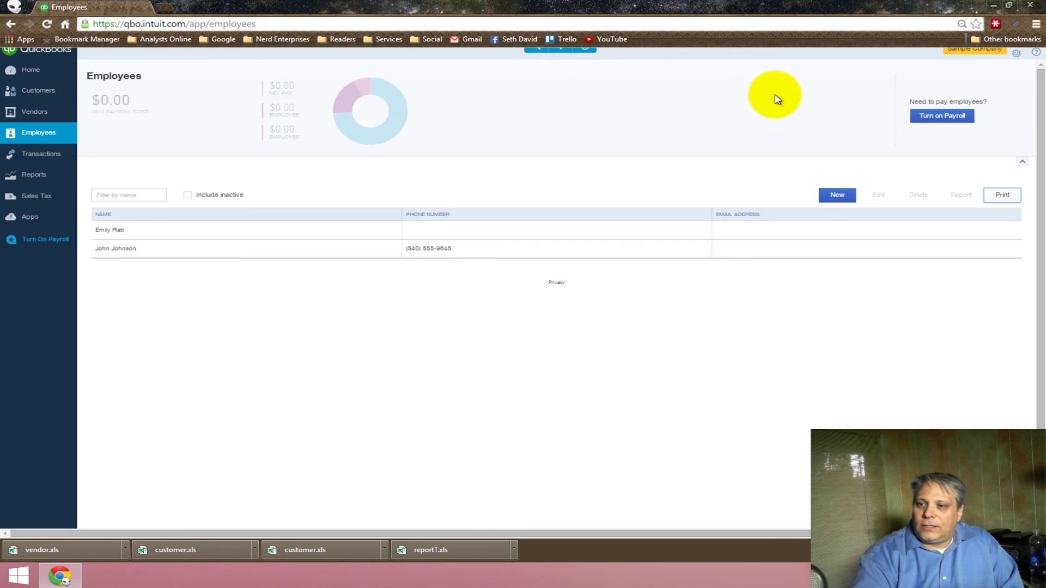
Pass through the Customers page and return to the QuickBooks Home dashboard.
left_click(28, 95)
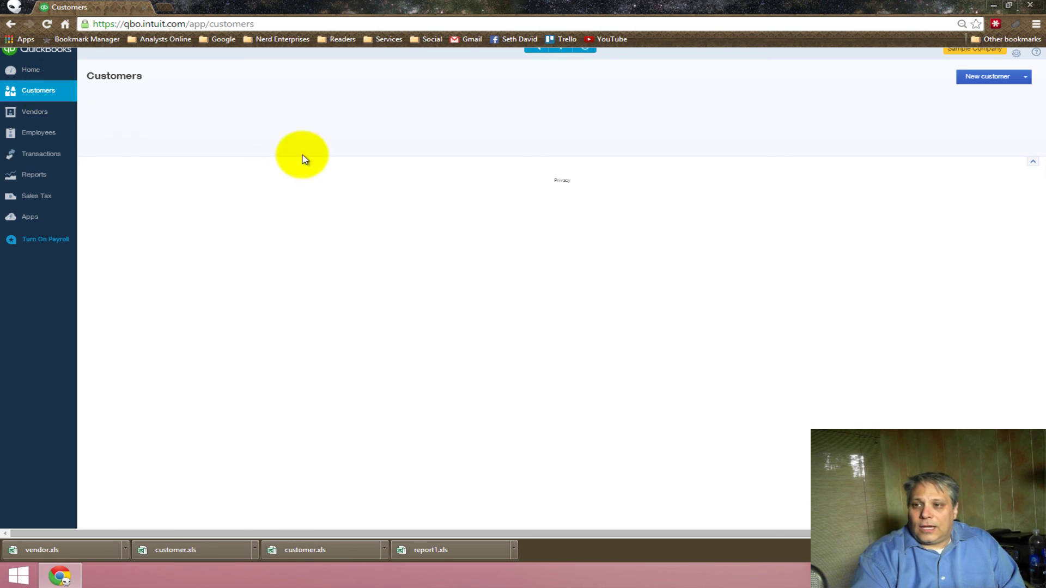
left_click(32, 83)
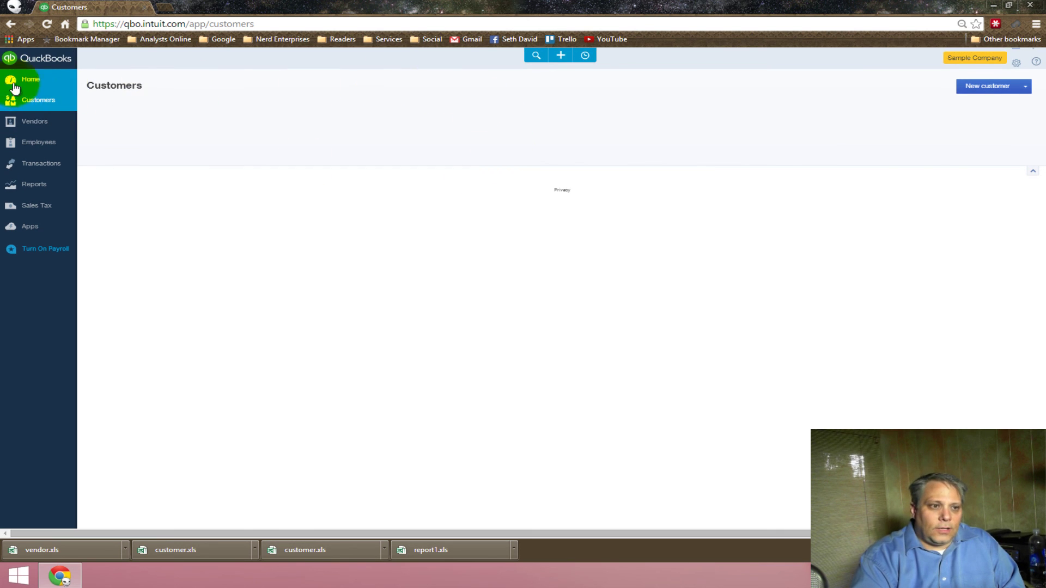